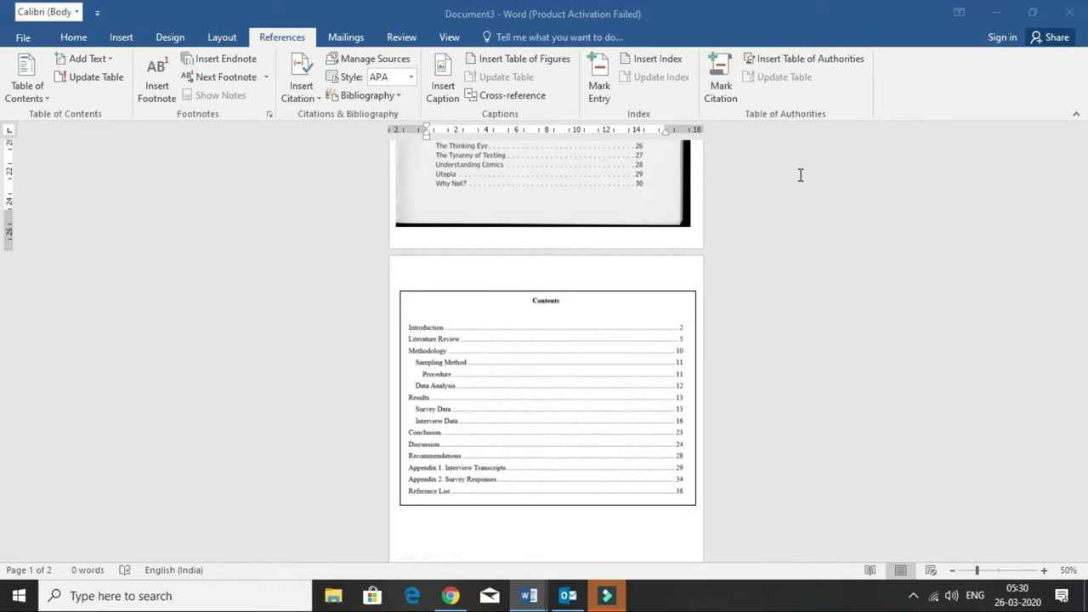
Switch to the 'table of content' document from the taskbar and look over its opening pages.
scroll(549, 351, "up", 1)
scroll(551, 351, "up", 3)
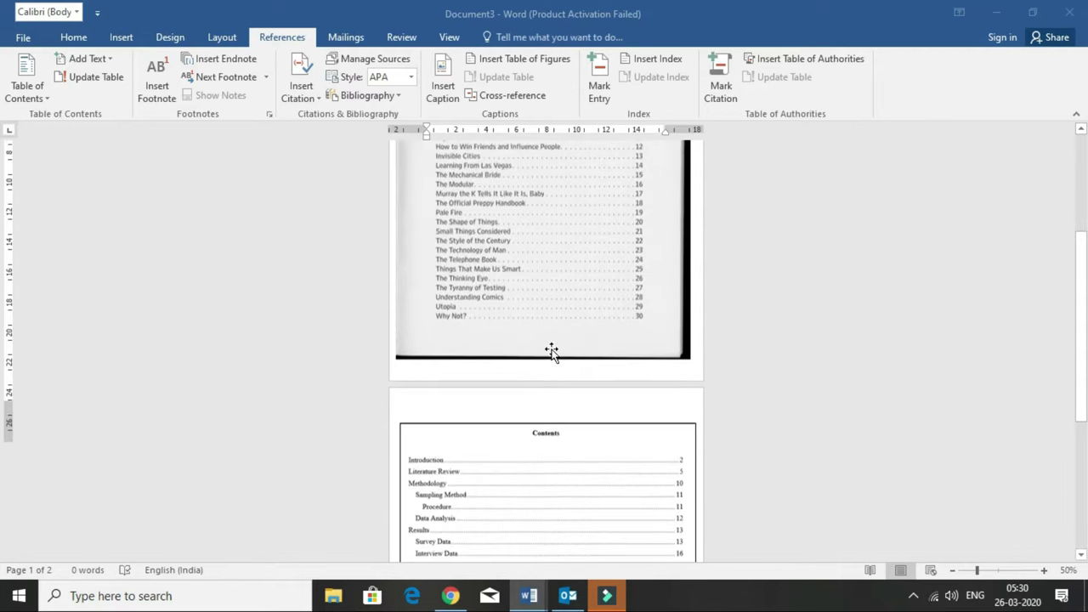
scroll(557, 348, "up", 3)
scroll(558, 347, "up", 3)
scroll(558, 346, "up", 1)
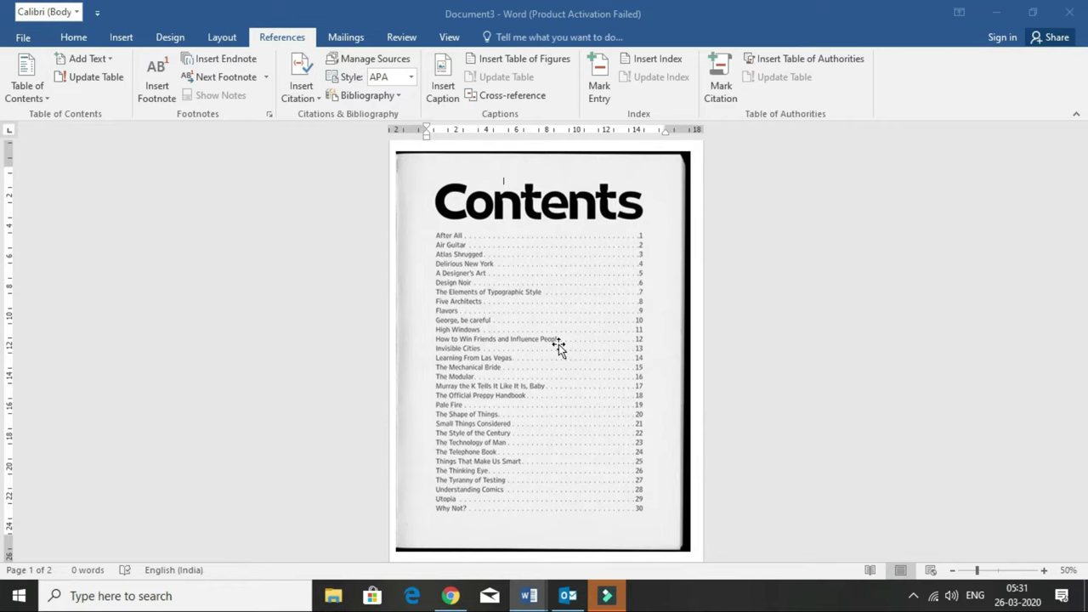
mouse_move(528, 595)
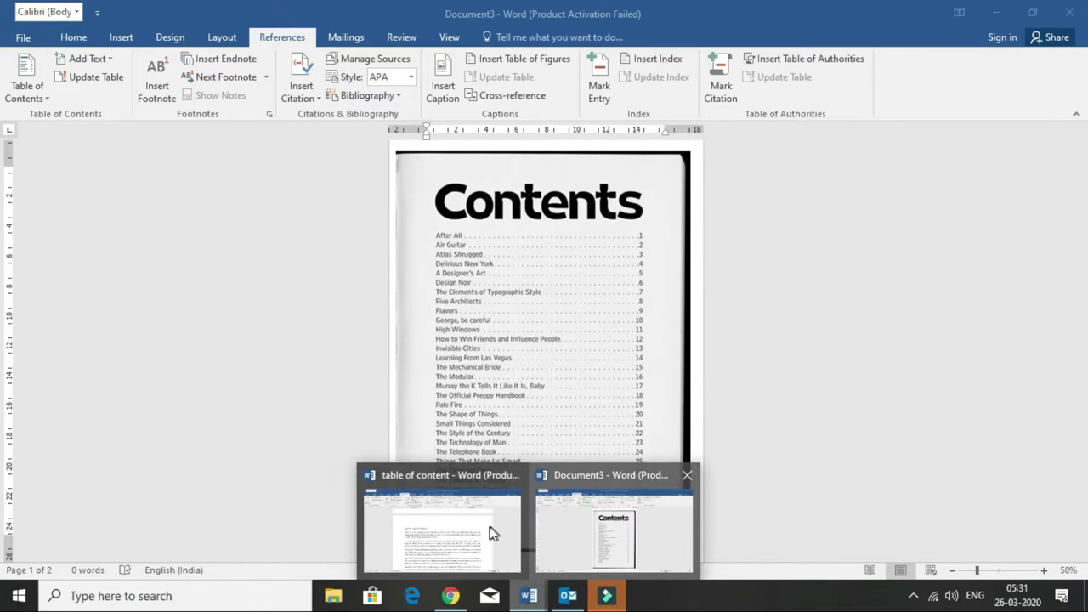
left_click(493, 533)
scroll(467, 366, "down", 4)
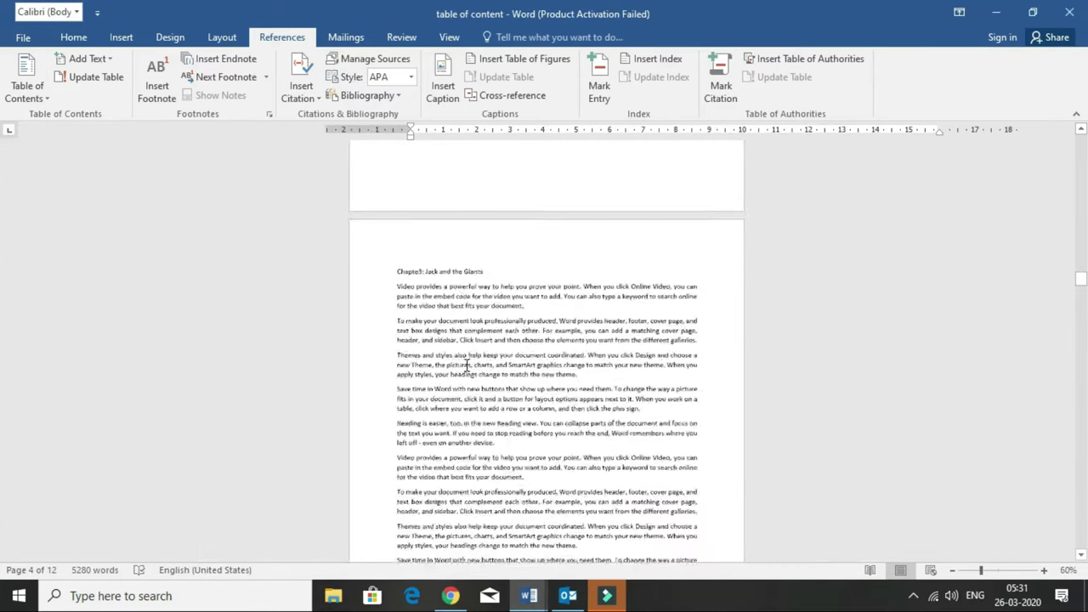
scroll(466, 365, "down", 5)
scroll(502, 302, "up", 2)
scroll(514, 288, "up", 9)
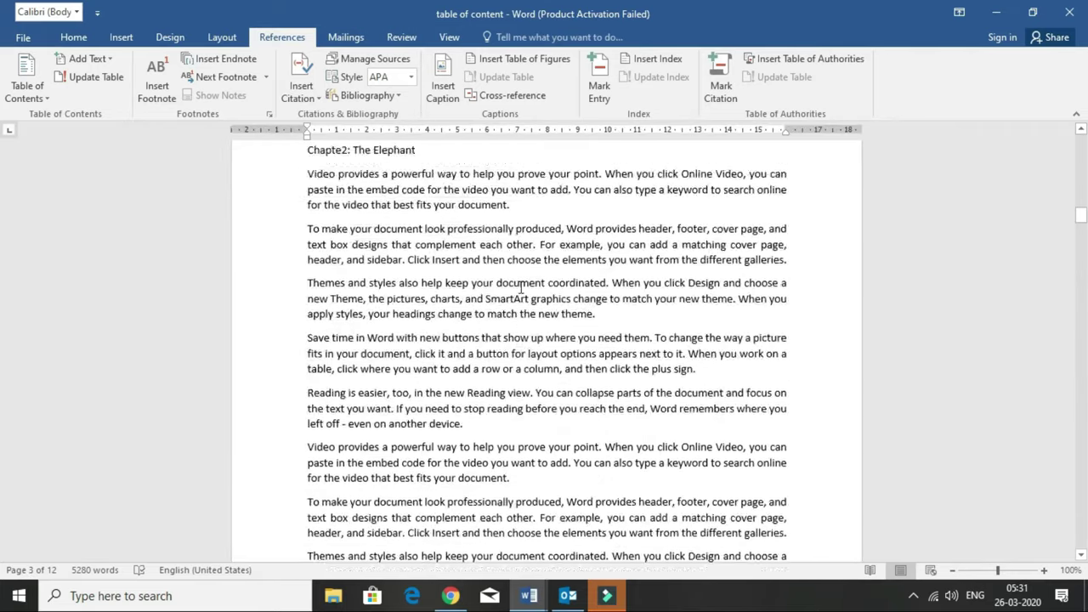
Review the chapters, then return to the top and place the cursor in 'Chapte1: The Ant'.
key("ctrl+Home")
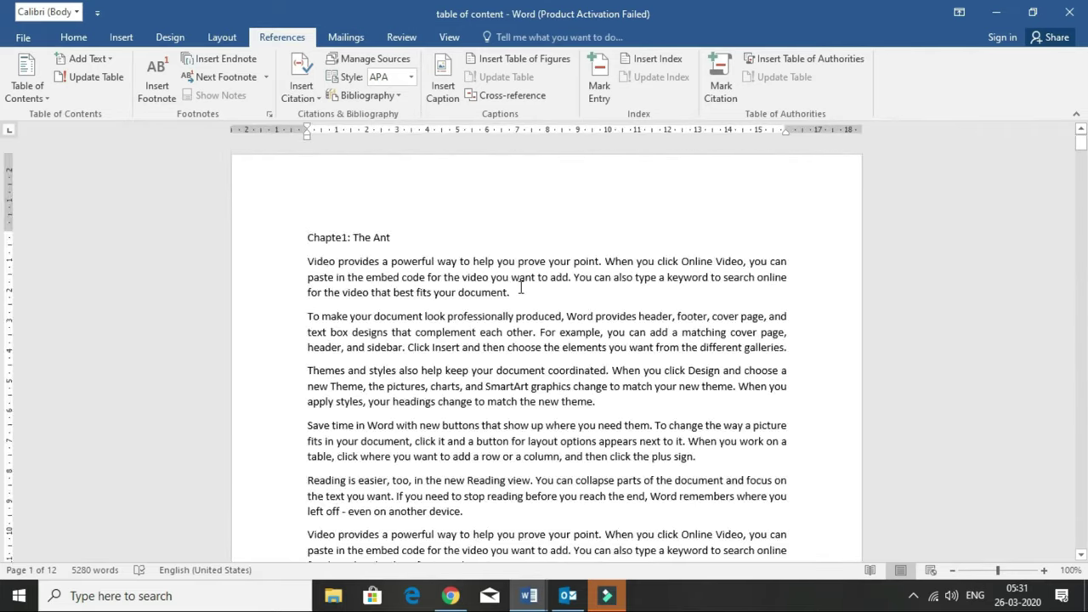
scroll(425, 311, "down", 5)
scroll(425, 357, "down", 5)
scroll(352, 383, "down", 5)
scroll(356, 317, "down", 3)
scroll(360, 335, "down", 3)
scroll(359, 335, "down", 3)
scroll(364, 329, "down", 5)
scroll(364, 330, "down", 2)
scroll(366, 323, "down", 3)
scroll(367, 316, "down", 3)
scroll(369, 312, "down", 3)
scroll(361, 331, "down", 5)
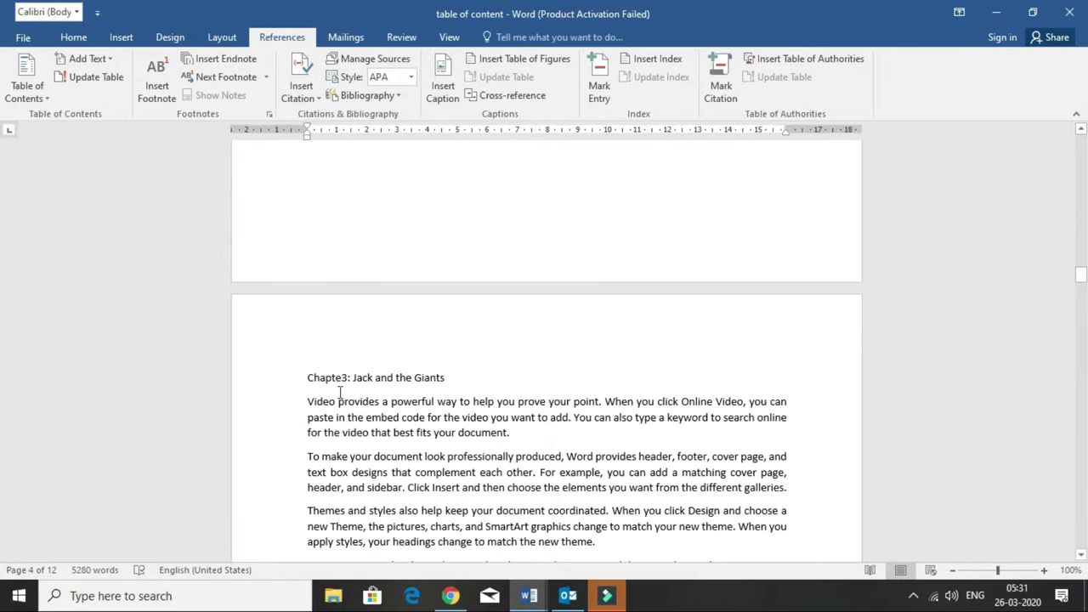
scroll(390, 383, "down", 6)
scroll(393, 391, "down", 5)
scroll(394, 392, "down", 5)
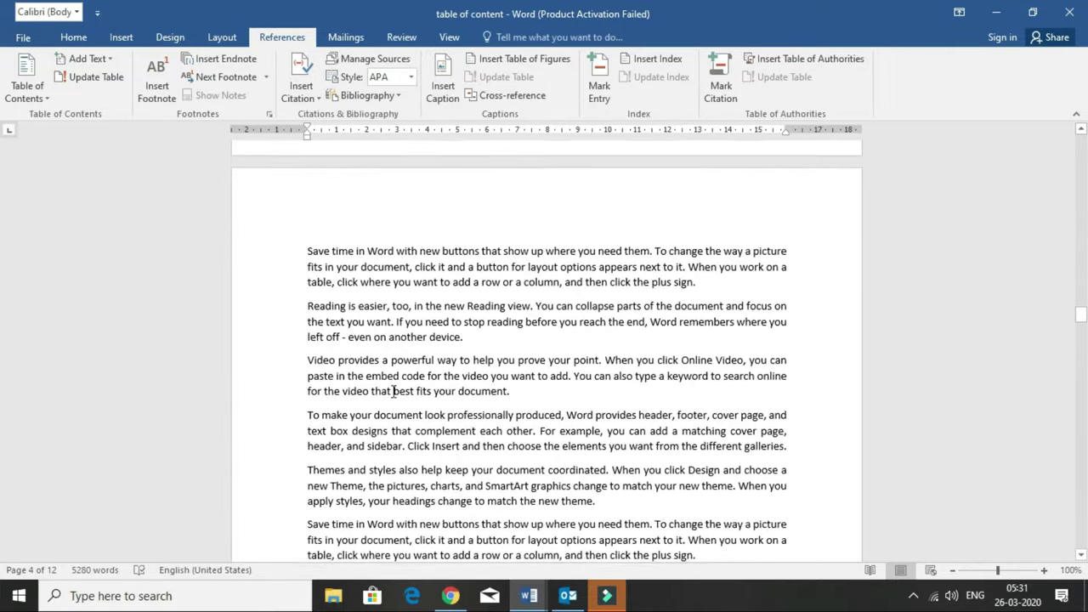
scroll(395, 388, "down", 4)
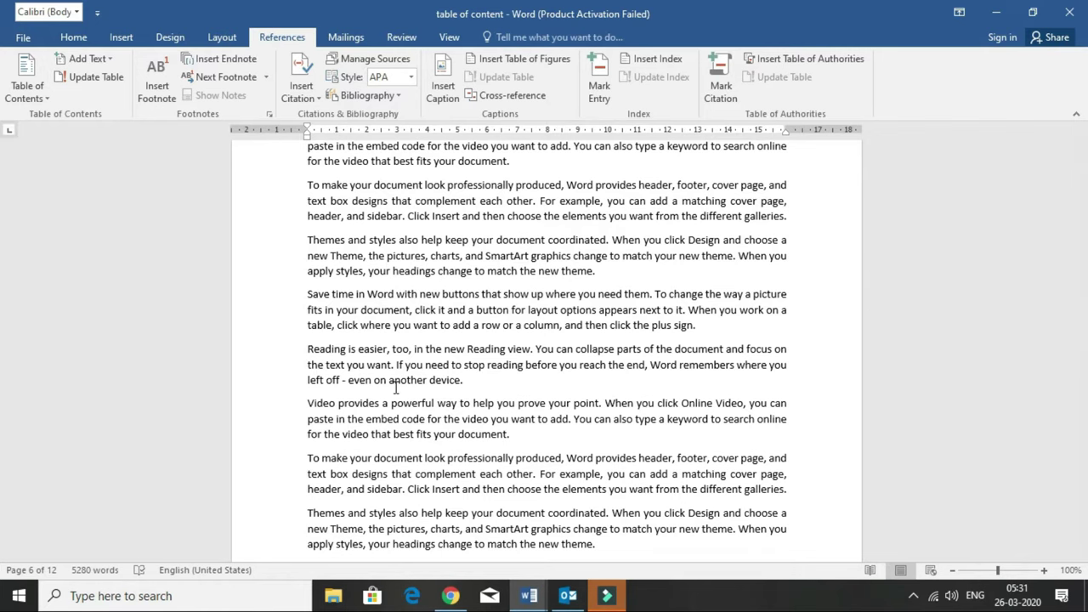
key("ctrl+Home")
left_click(402, 231)
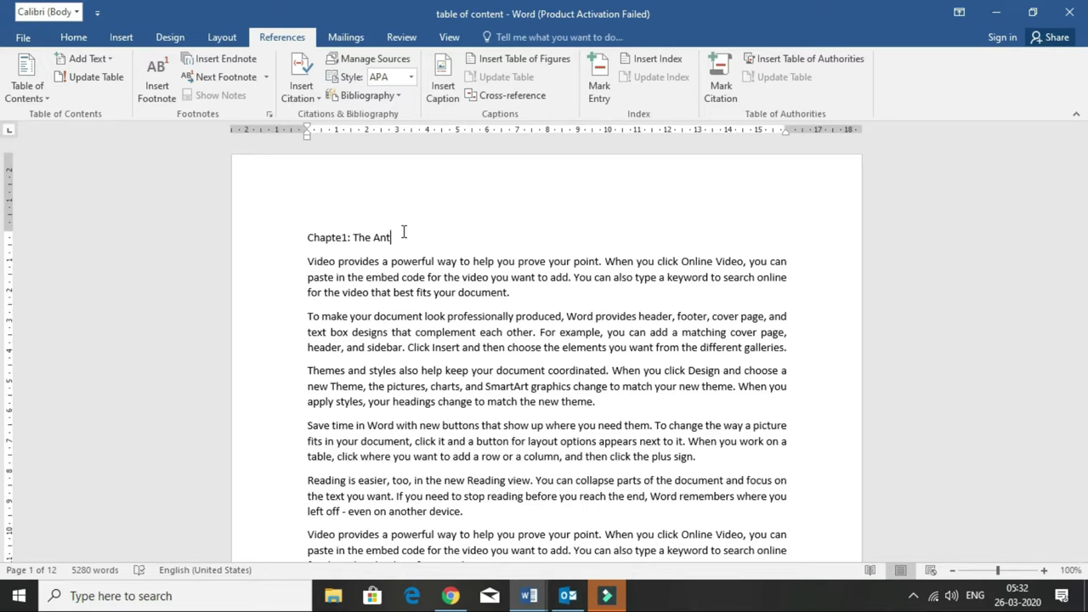
Apply Heading 1 to 'Chapte1: The Ant' and 'Chapte2: The Elephant'.
left_click(94, 40)
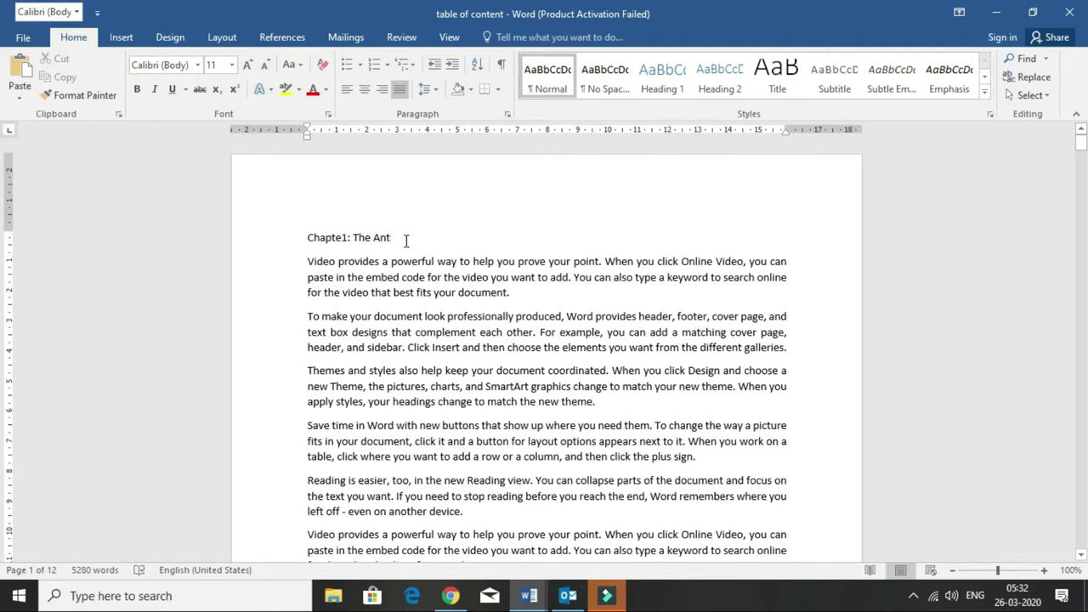
left_click(643, 94)
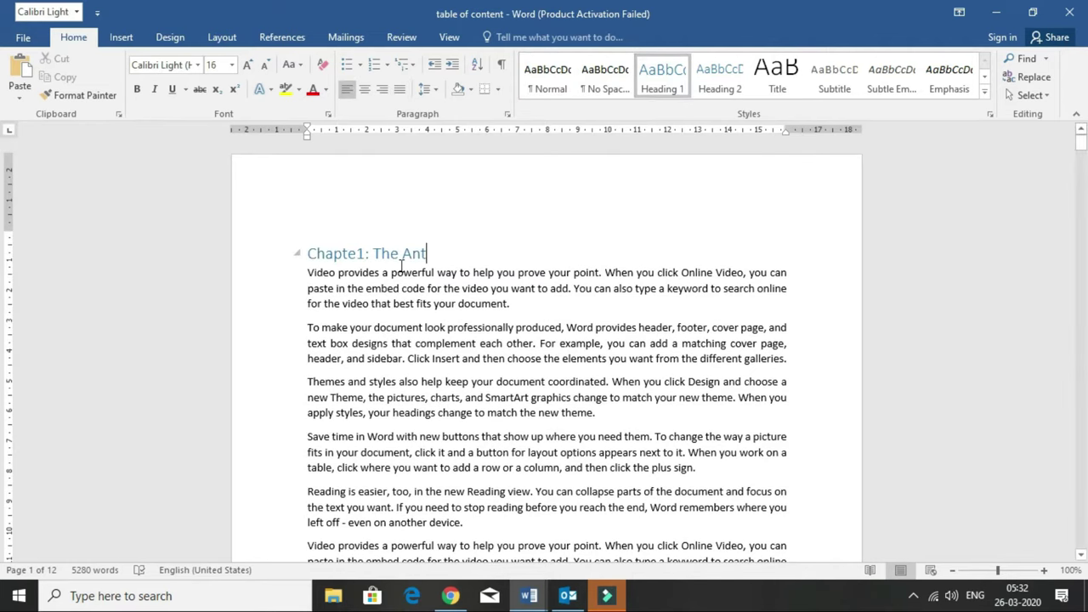
scroll(400, 298, "down", 6)
scroll(387, 323, "down", 4)
scroll(382, 330, "down", 2)
scroll(384, 328, "down", 7)
scroll(389, 328, "down", 7)
scroll(391, 321, "down", 3)
scroll(382, 221, "down", 3)
left_click(421, 213)
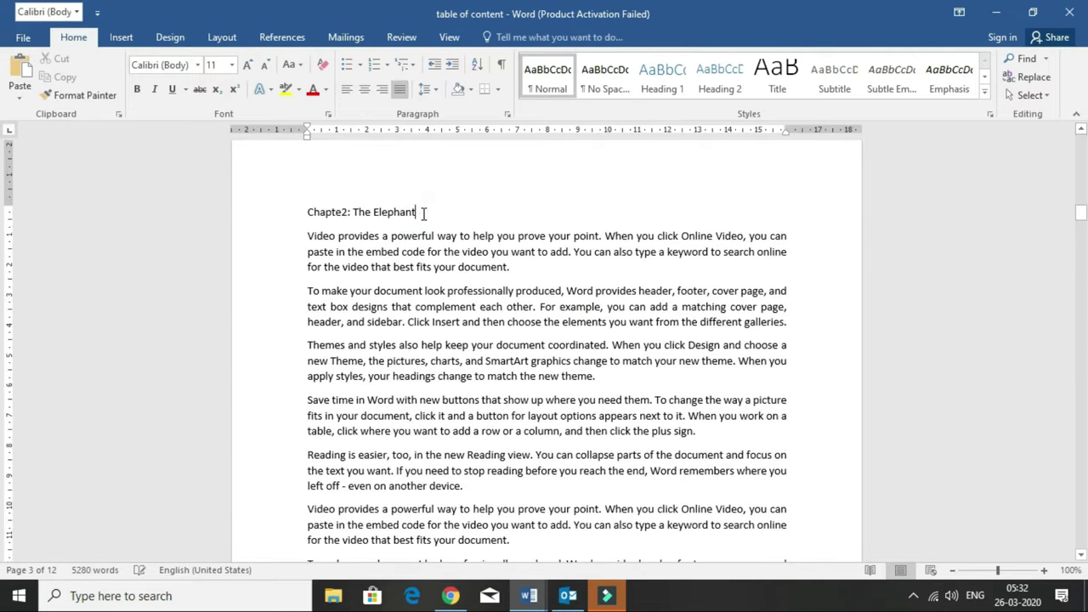
left_click(664, 81)
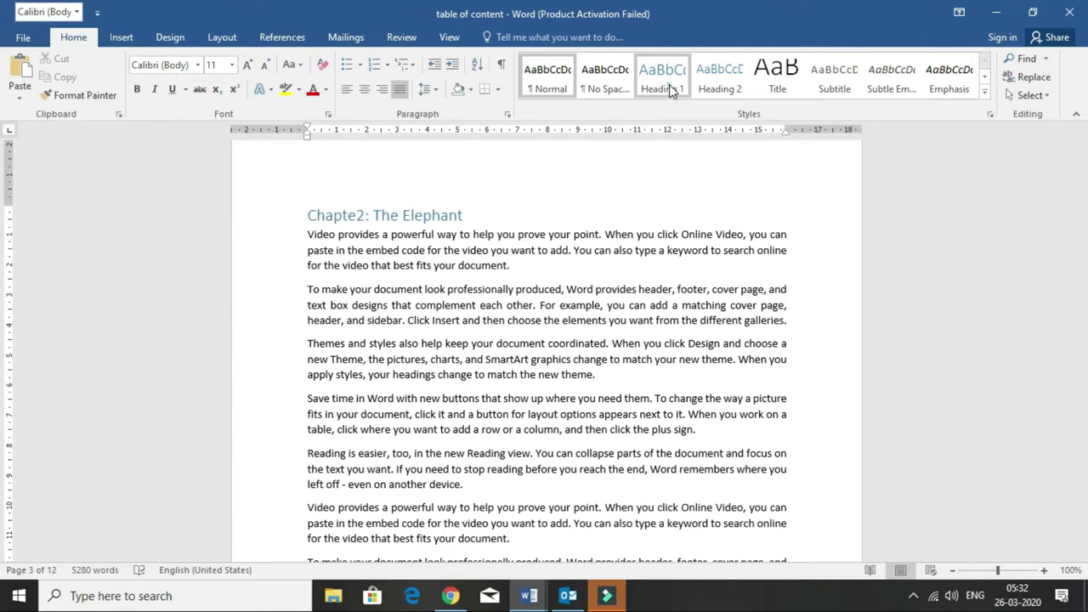
left_click(669, 84)
Apply Heading 1 to 'Chapte3: Jack and the Giants' and move down to the remaining chapters.
scroll(323, 374, "down", 5)
scroll(374, 347, "down", 2)
scroll(380, 351, "down", 5)
scroll(381, 352, "down", 5)
scroll(382, 352, "down", 6)
scroll(382, 352, "down", 4)
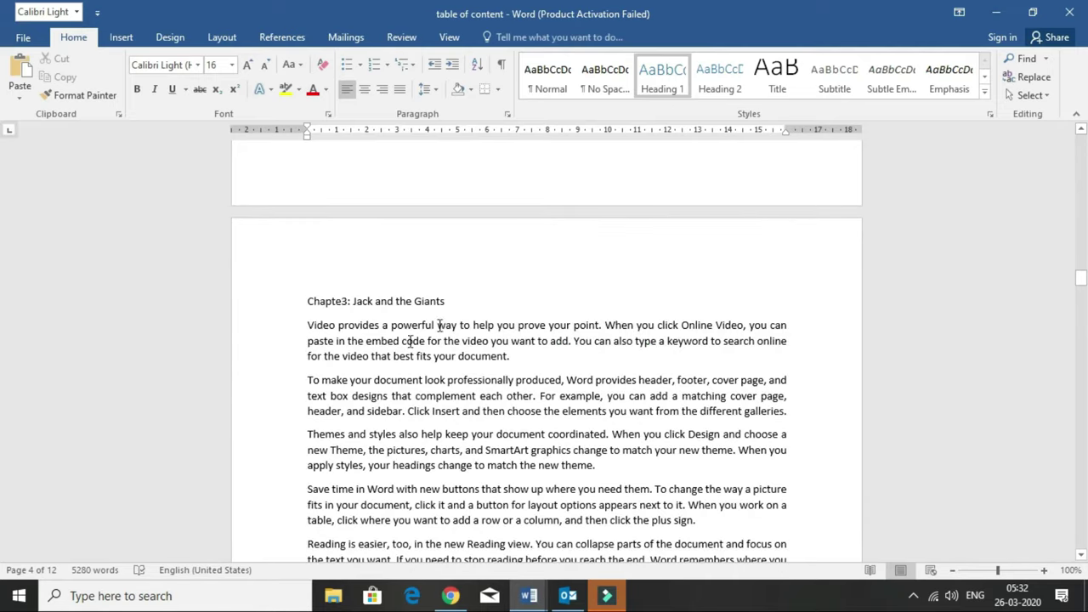
left_click(474, 302)
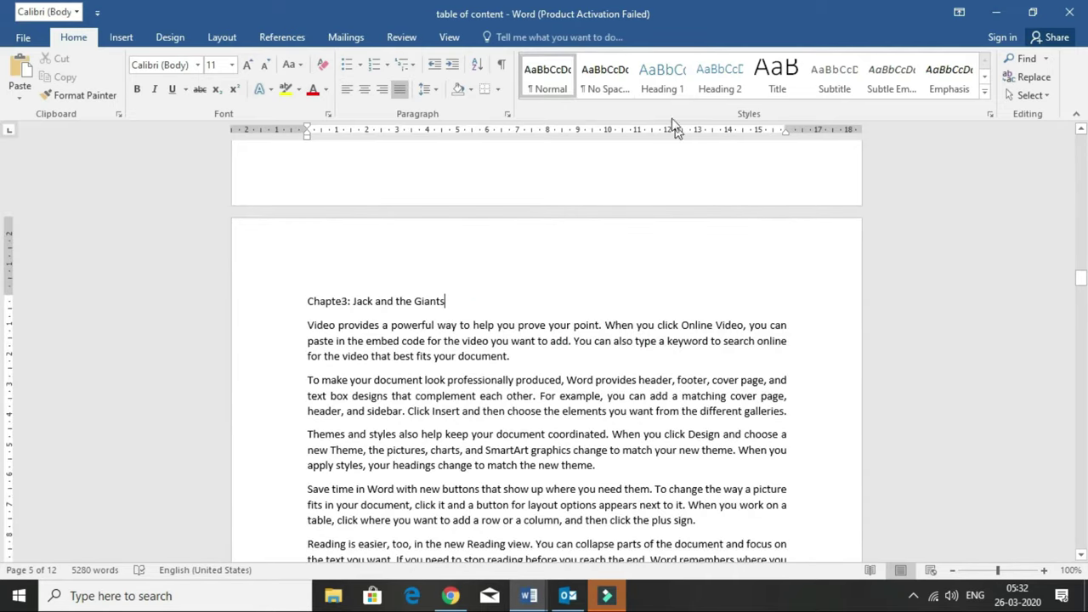
left_click(669, 86)
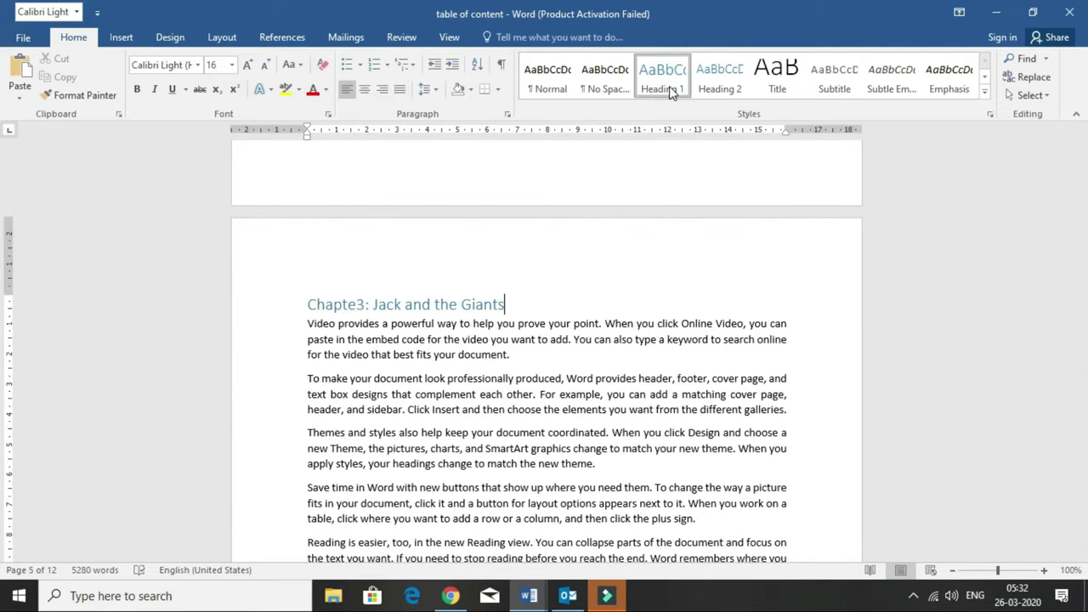
key("alt+n")
scroll(425, 310, "down", 5)
scroll(400, 357, "down", 5)
scroll(387, 374, "down", 4)
scroll(395, 366, "down", 6)
scroll(399, 361, "down", 4)
scroll(399, 358, "down", 10)
scroll(396, 370, "down", 5)
scroll(396, 369, "down", 5)
scroll(406, 357, "down", 5)
scroll(396, 346, "down", 5)
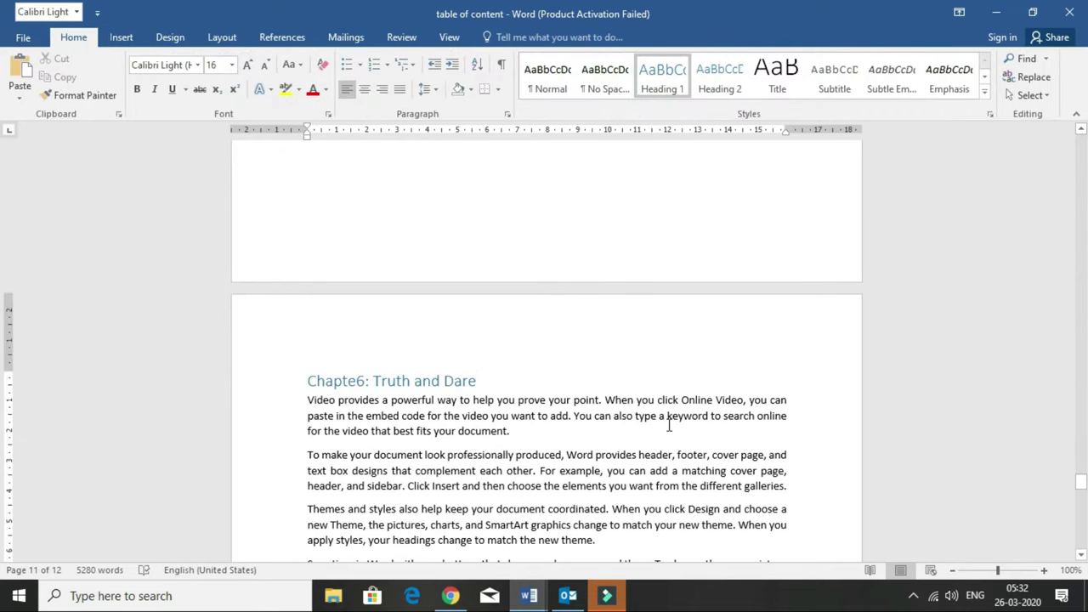
Add an empty Normal-style line above 'Chapte1: The Ant' at the top of the document.
key("ctrl+Home")
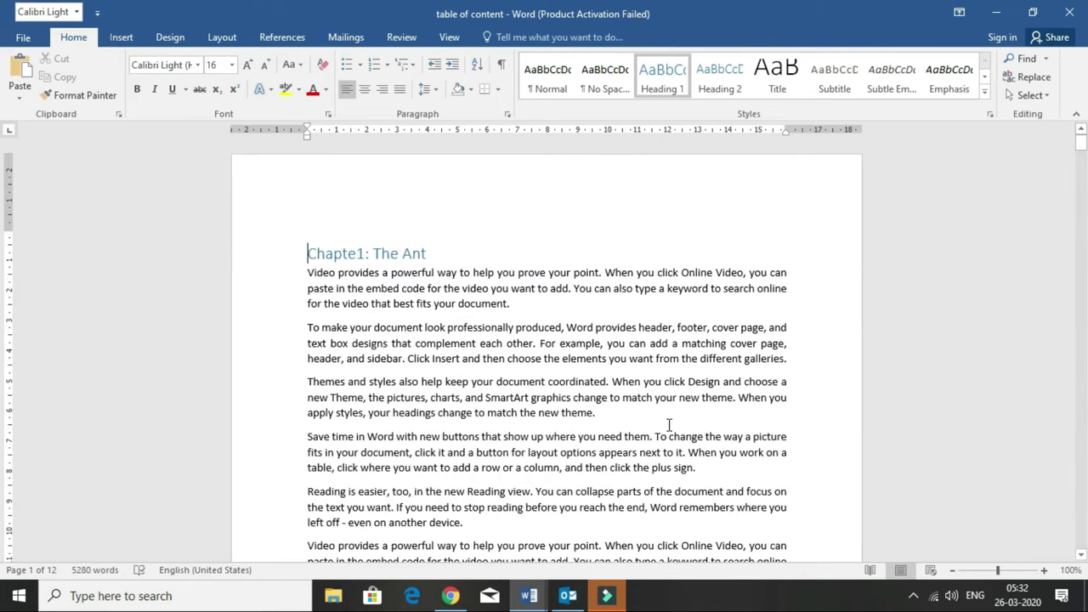
key("Return")
key("Return")
key("Return")
key("Return")
key("Return")
key("Return")
key("Return")
key("Return")
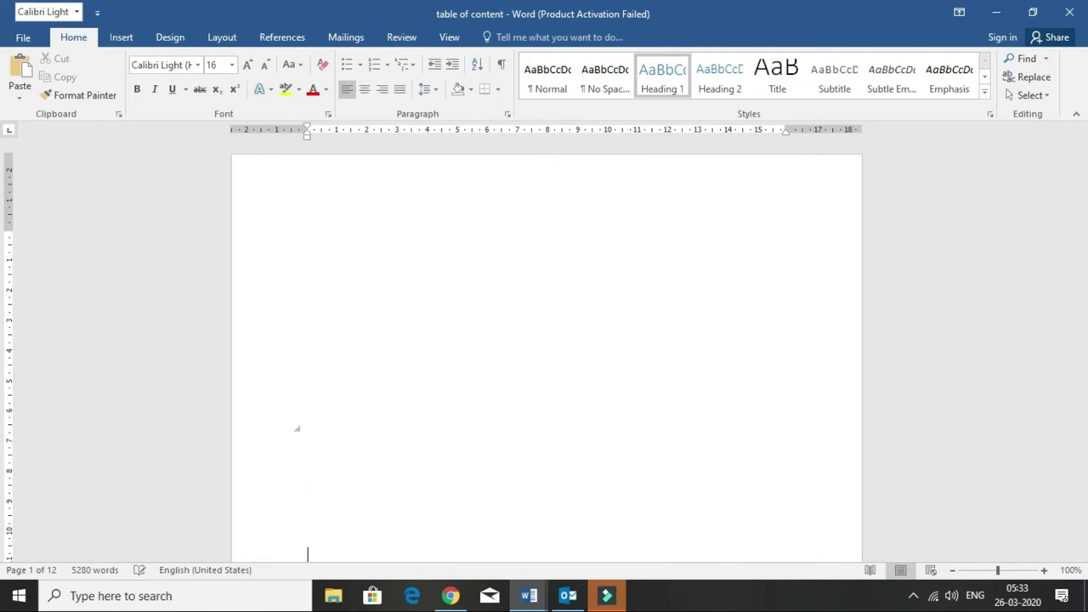
key("Return")
key("BackSpace")
key("BackSpace")
key("BackSpace")
key("BackSpace")
key("BackSpace")
key("BackSpace")
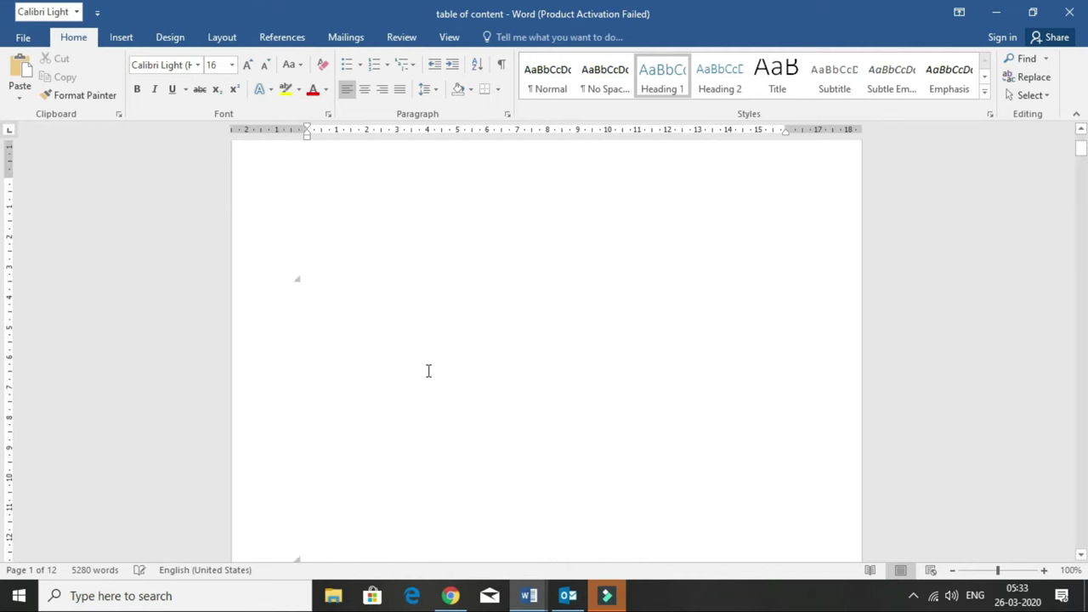
left_click(354, 286)
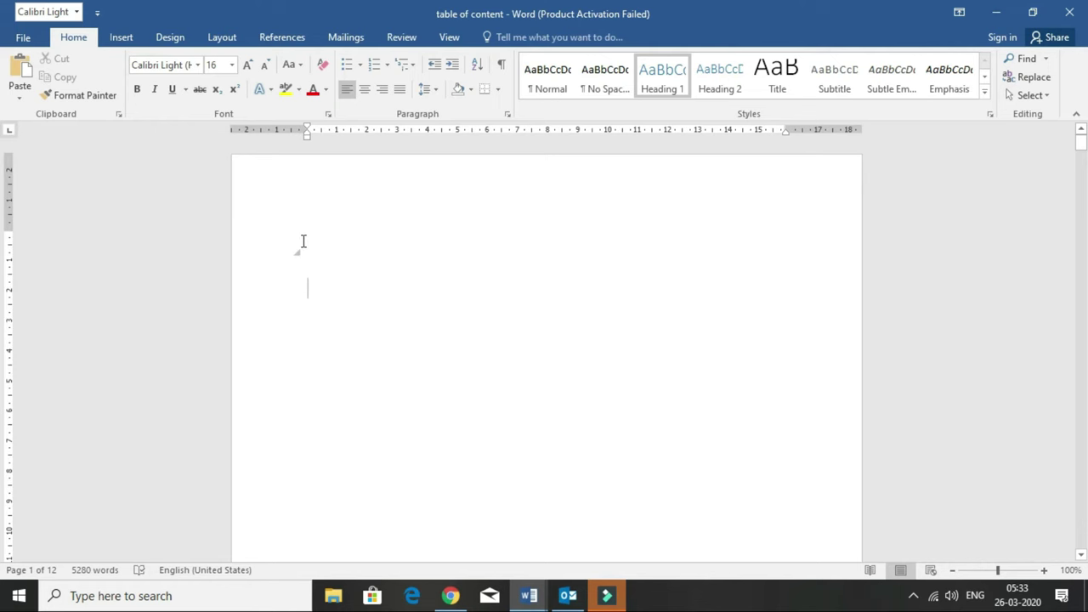
left_click(561, 80)
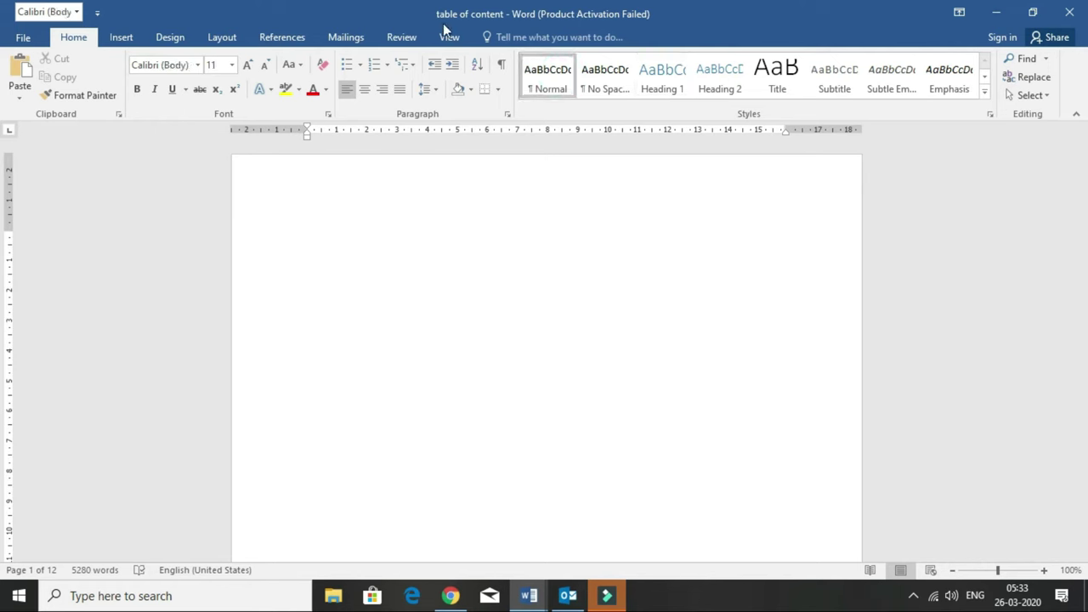
left_click(270, 38)
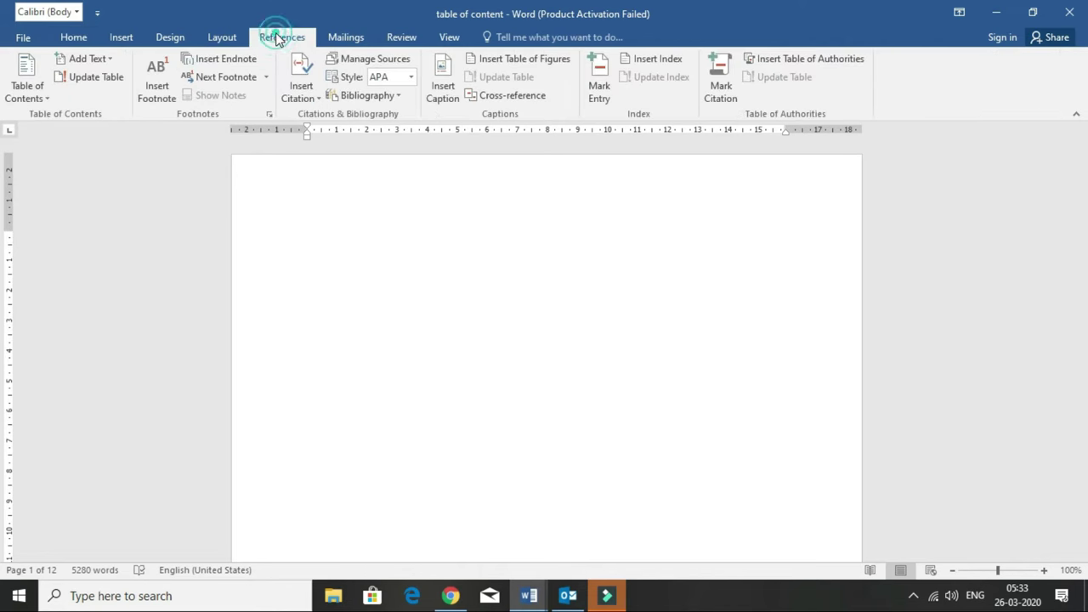
Insert Automatic Table 1 from the Table of Contents gallery on page 1.
left_click(33, 85)
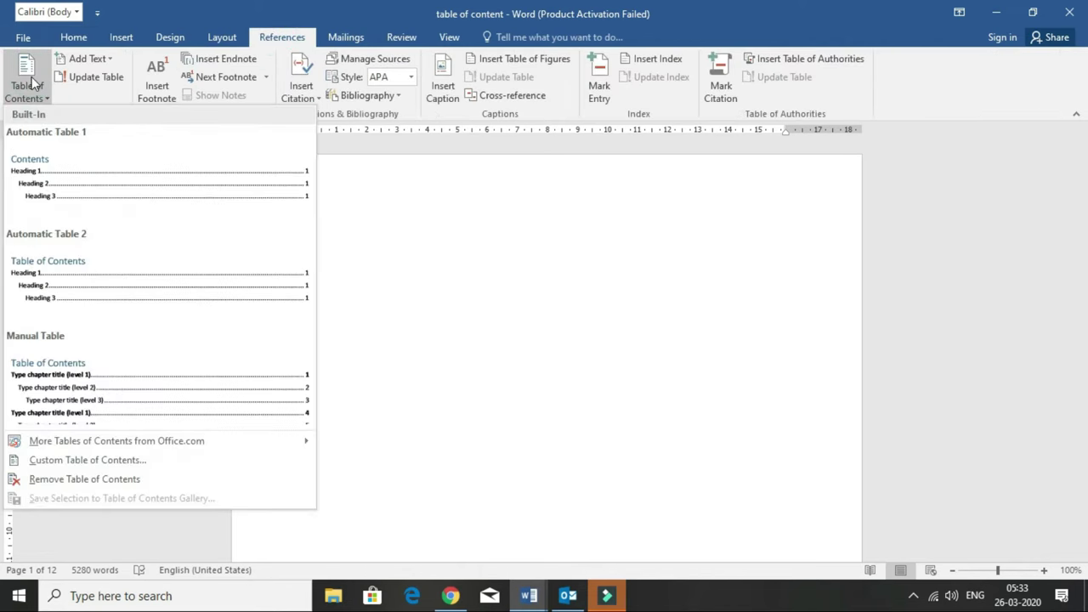
left_click(55, 178)
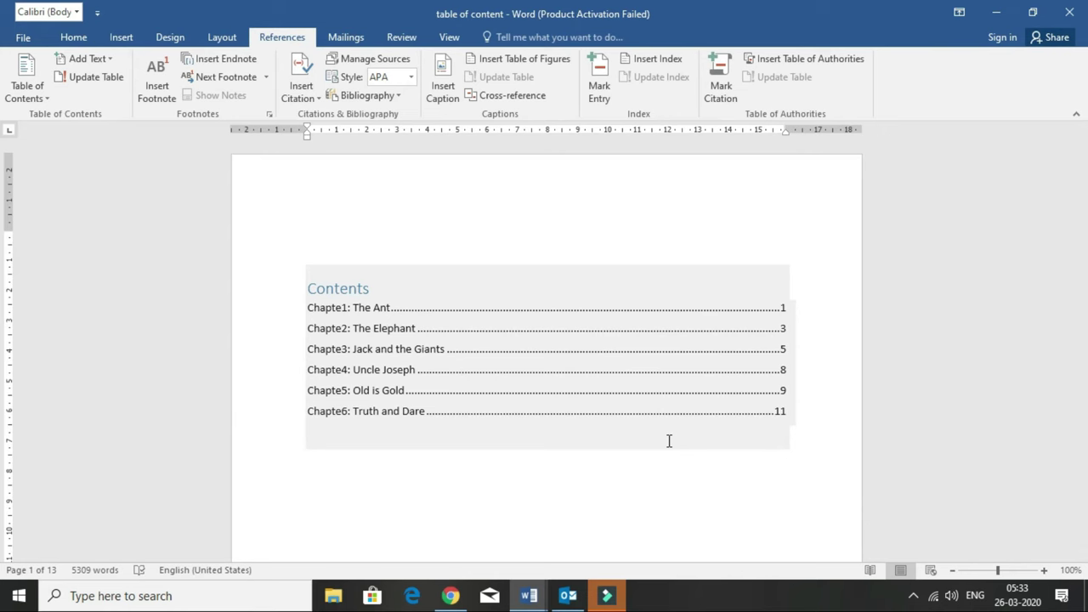
Add sample paragraphs at the end of the document using =rand().
key("ctrl+Home")
key("ctrl+End")
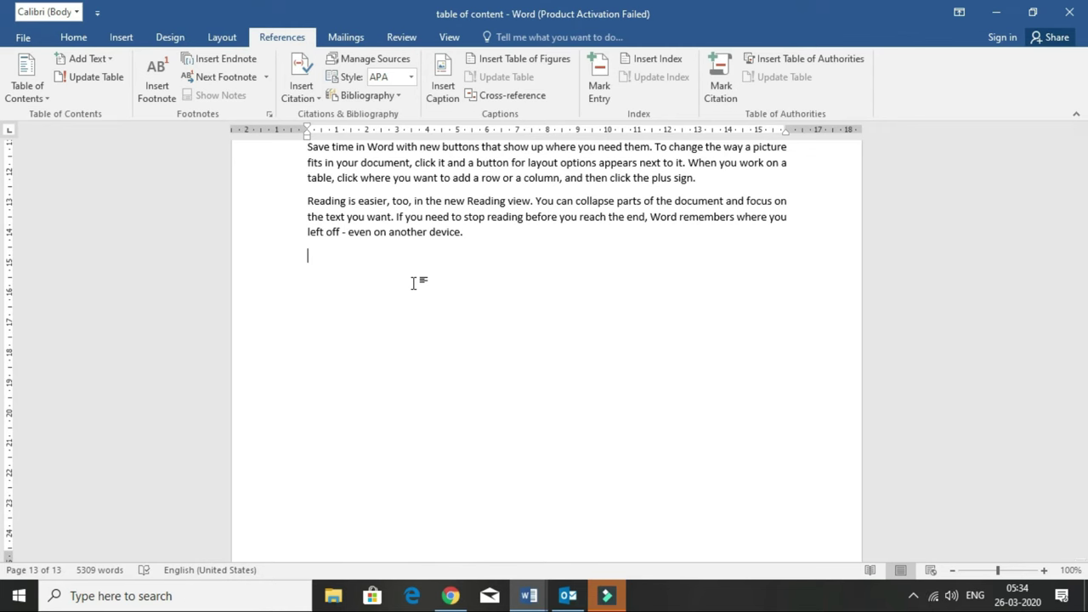
key("Return")
type("rand(")
key("Return")
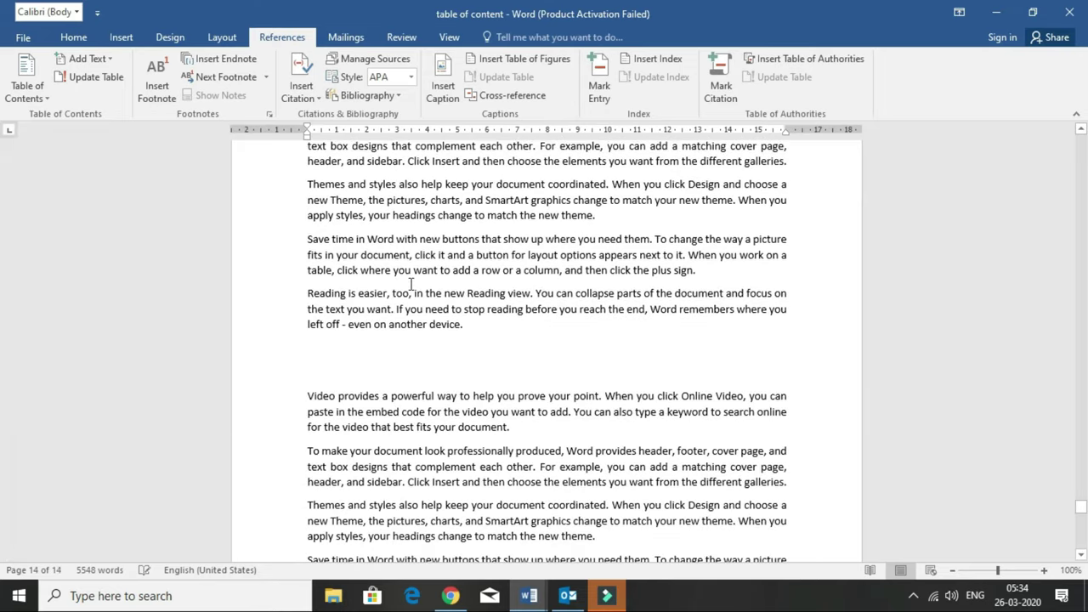
Add the heading 'Chapter 7: The foundation' above the Video paragraph and style it Heading 1.
left_click(308, 399)
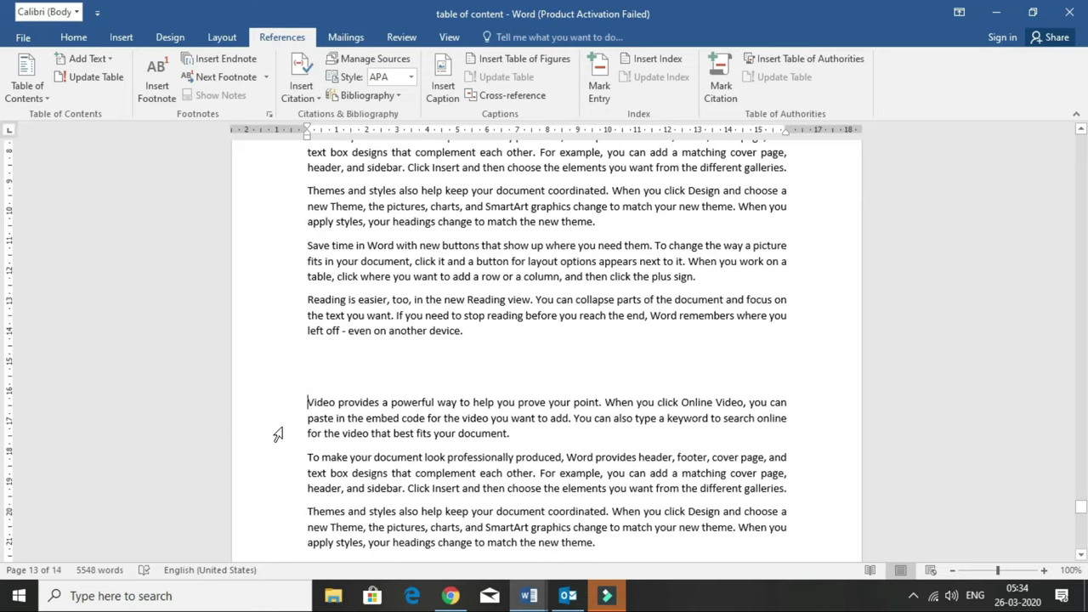
key("Return")
key("Return")
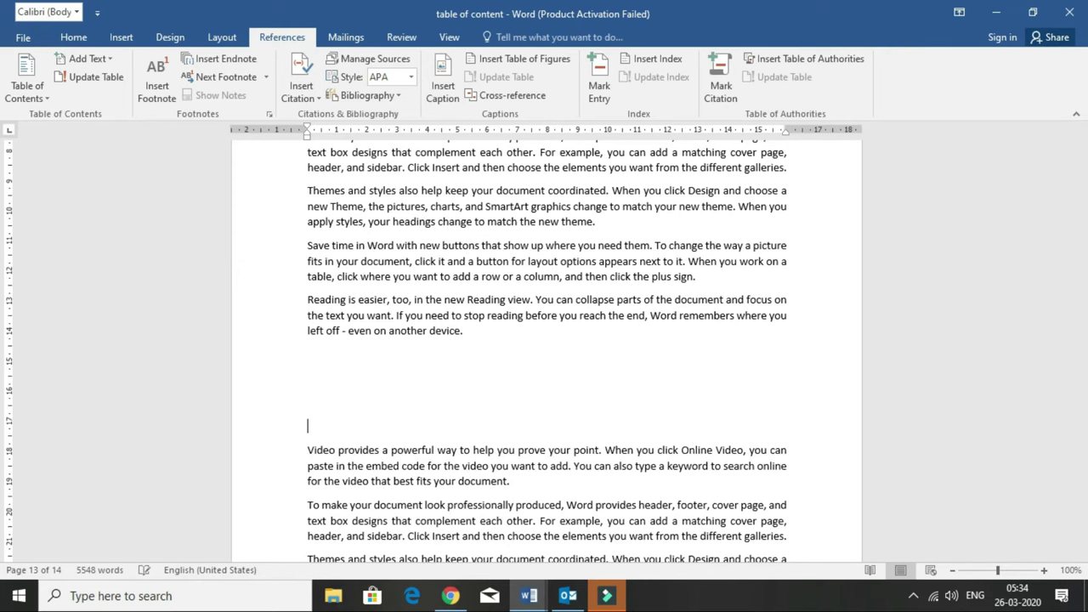
type("chapter")
type("7")
key("BackSpace")
type("7: The fou nde")
key("BackSpace")
key("BackSpace")
key("BackSpace")
key("BackSpace")
type("ndation")
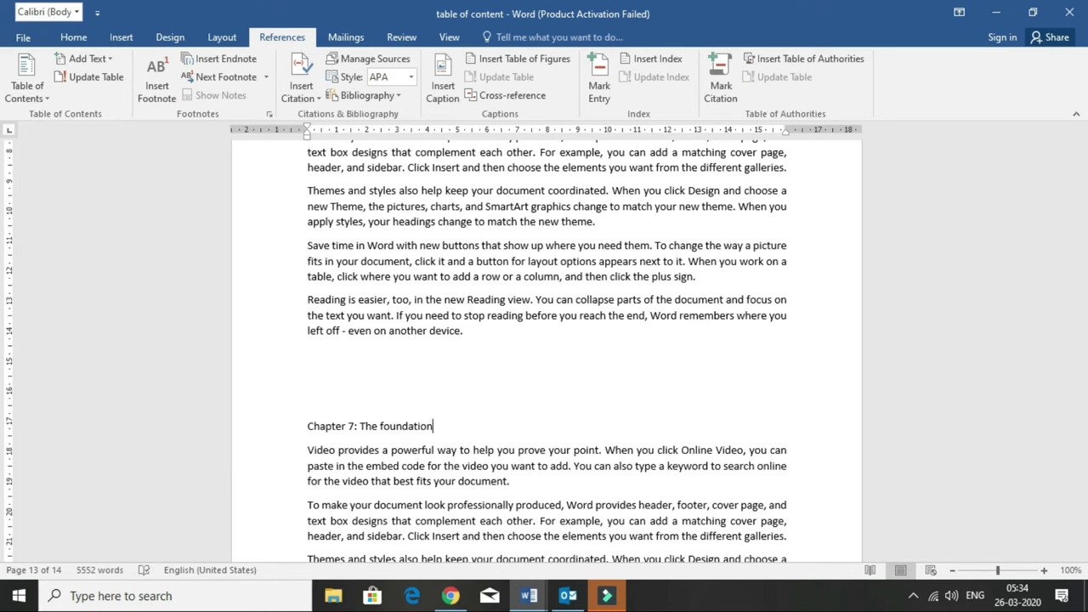
left_click(74, 40)
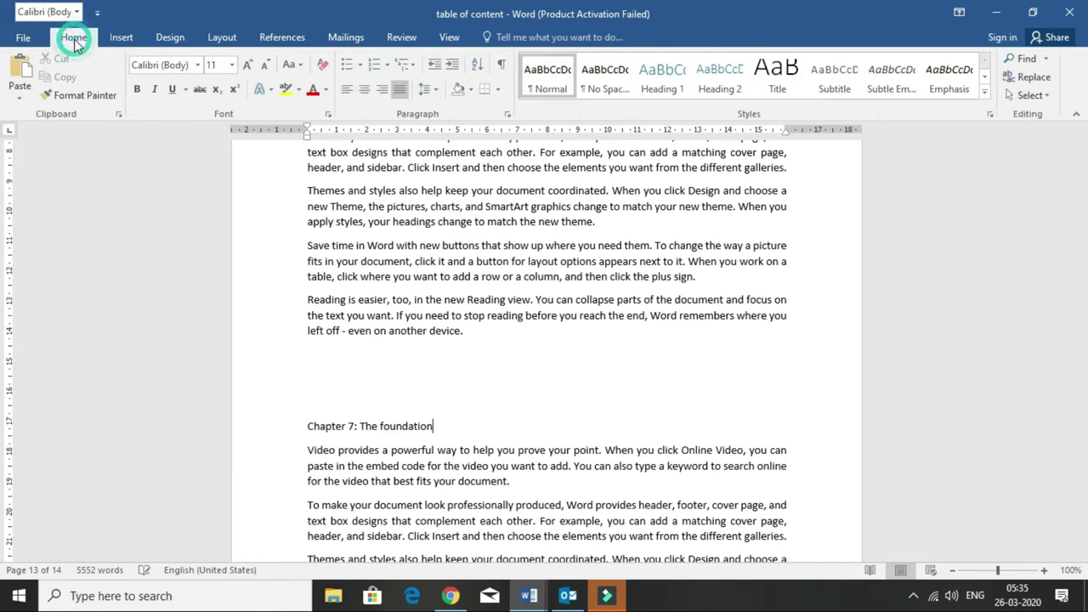
left_click(670, 79)
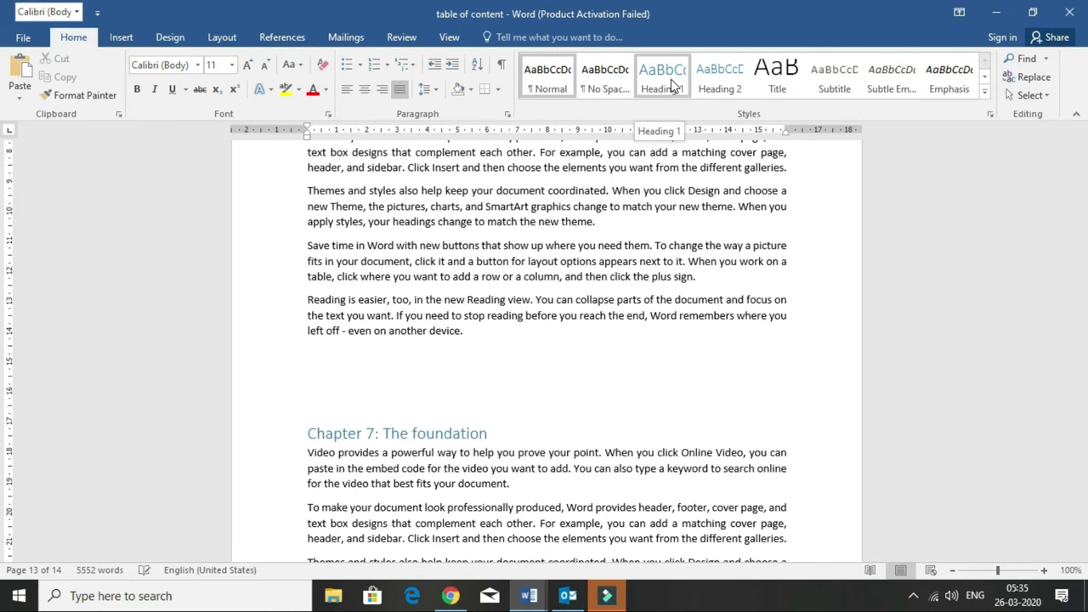
left_click(671, 79)
scroll(391, 328, "down", 5)
scroll(392, 328, "down", 3)
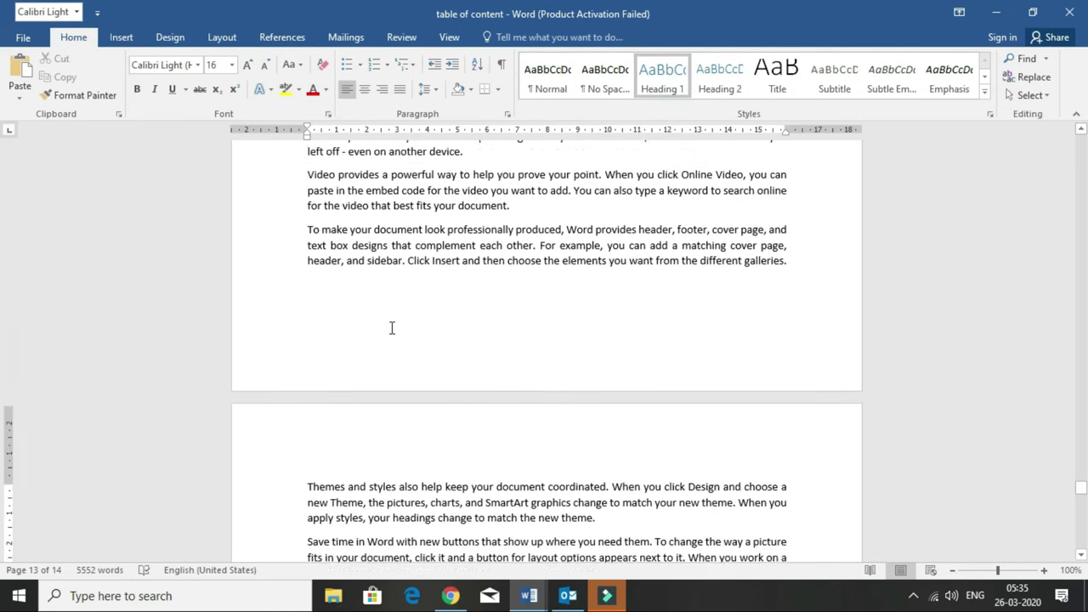
key("ctrl+Home")
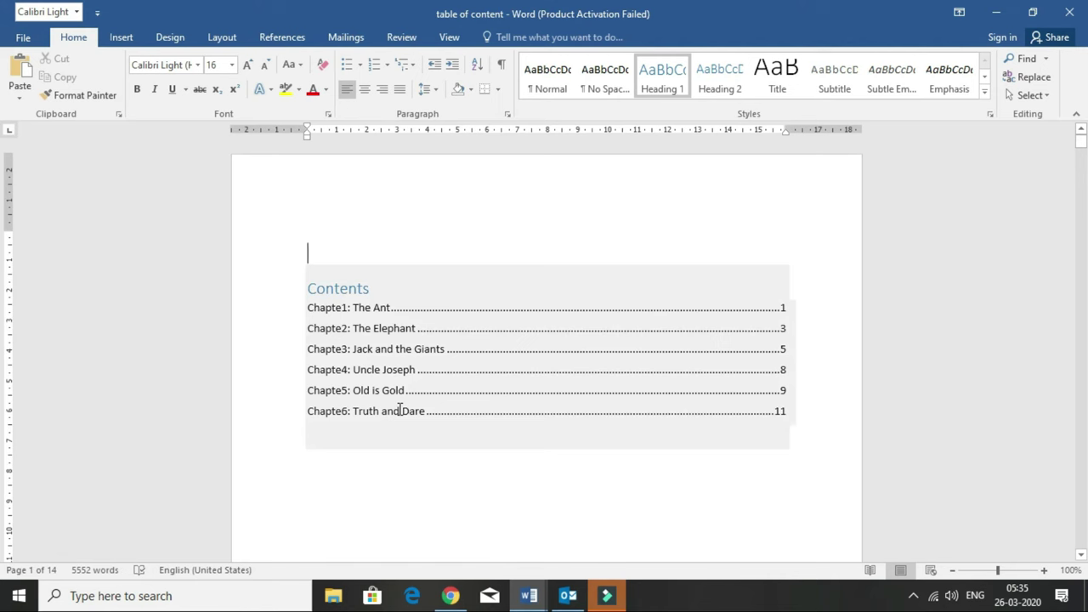
Update the entire Contents table so it lists Chapter 7: The foundation on page 13.
left_click(400, 410)
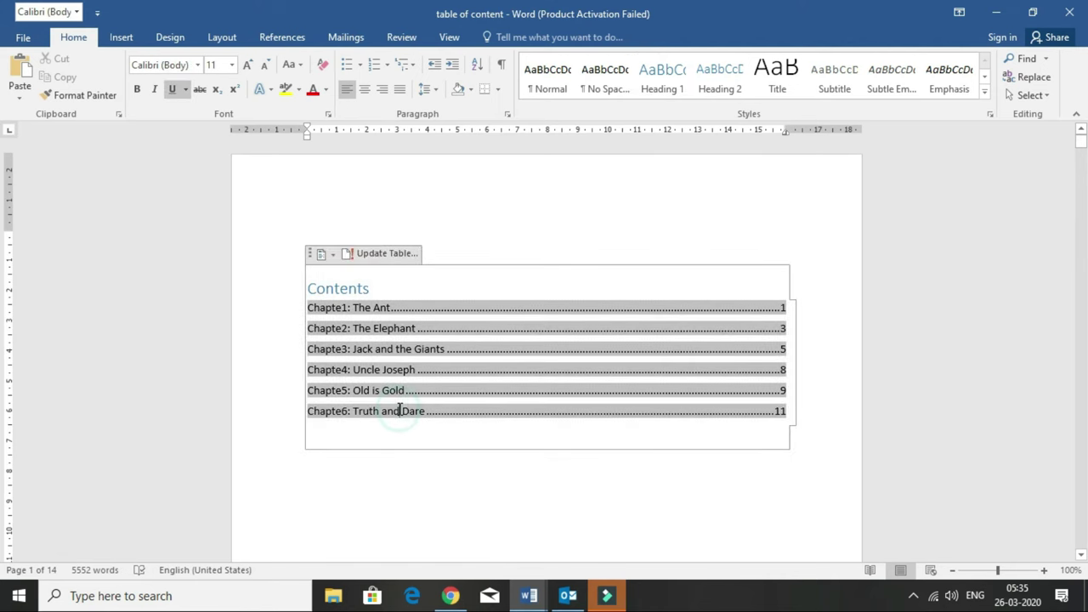
left_click(385, 253)
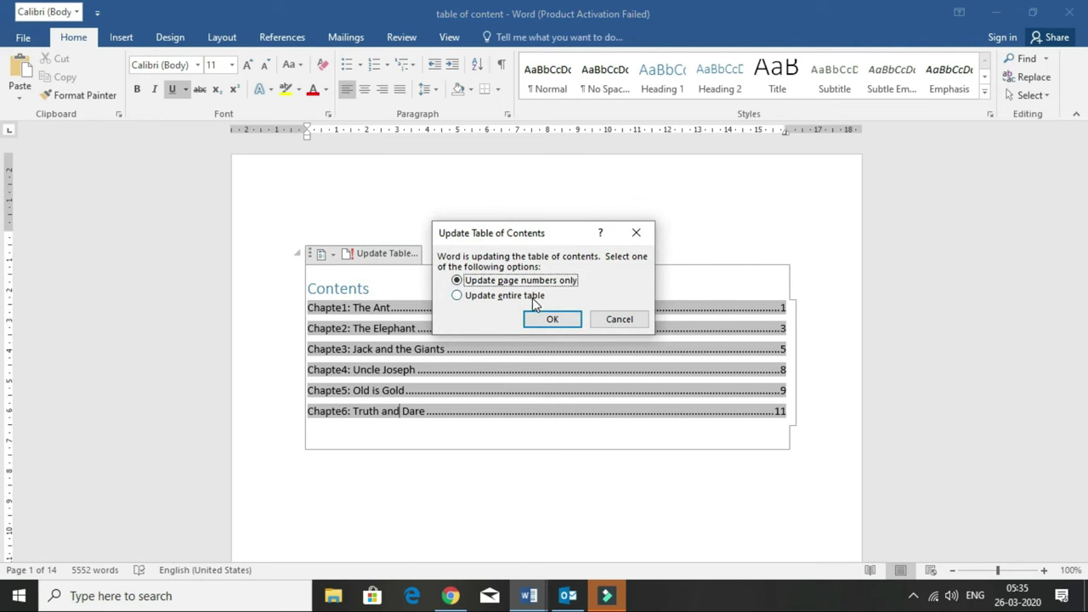
left_click(510, 295)
left_click(534, 327)
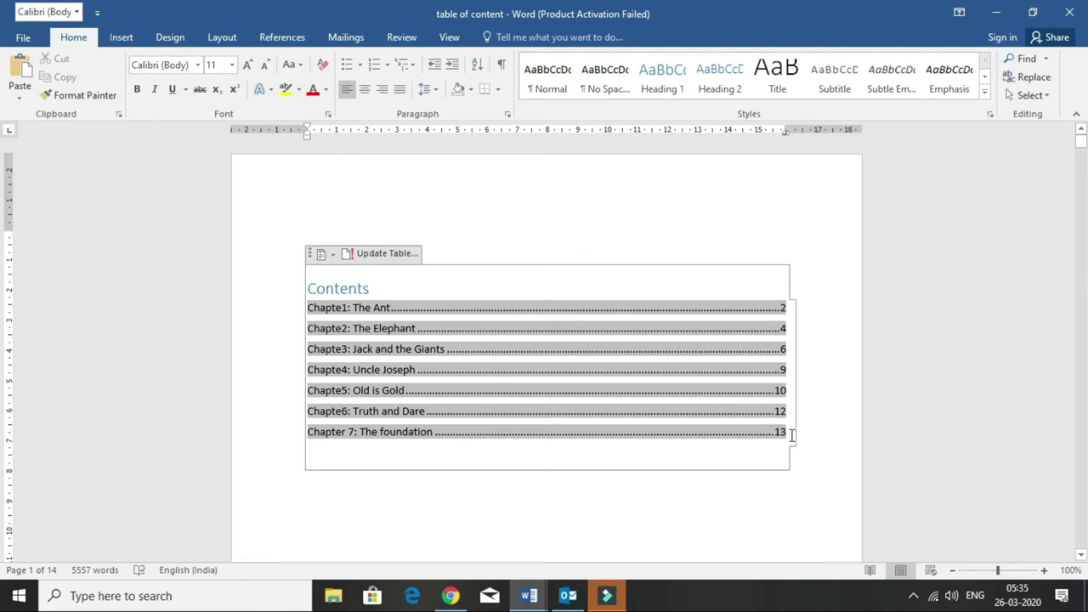
left_click(295, 43)
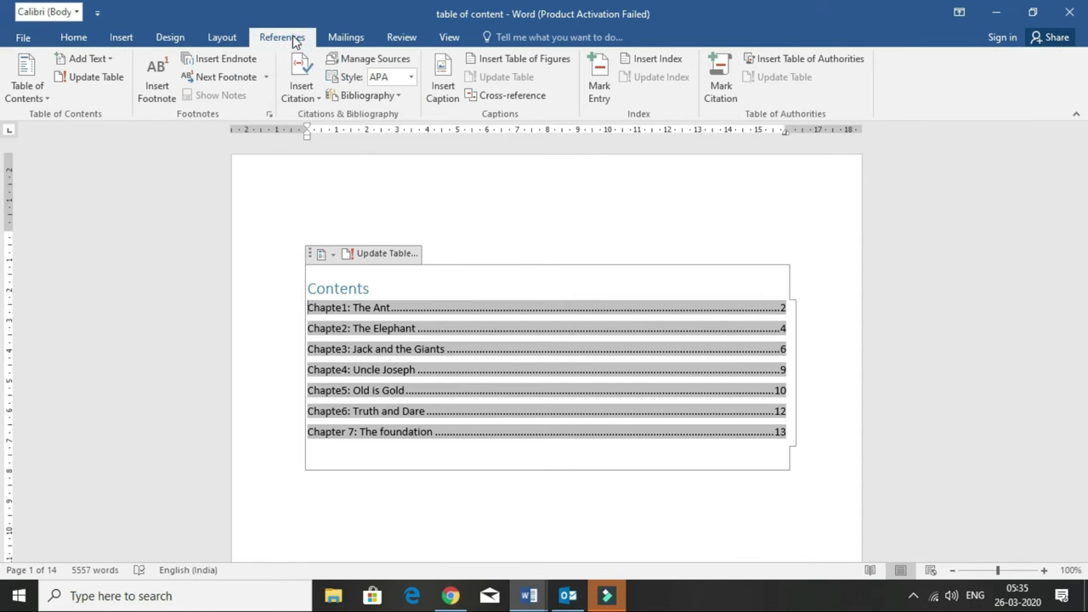